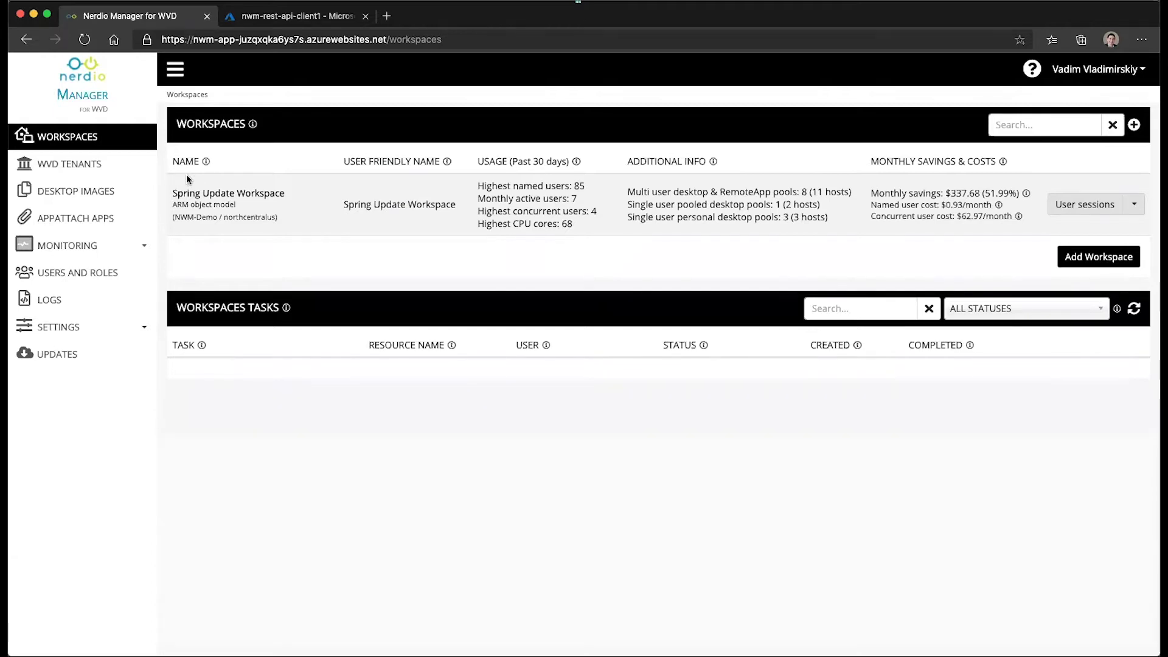
Open the Spring Update Workspace and review the application groups of the AppAttach Demo host pool without changing them.
left_click(221, 194)
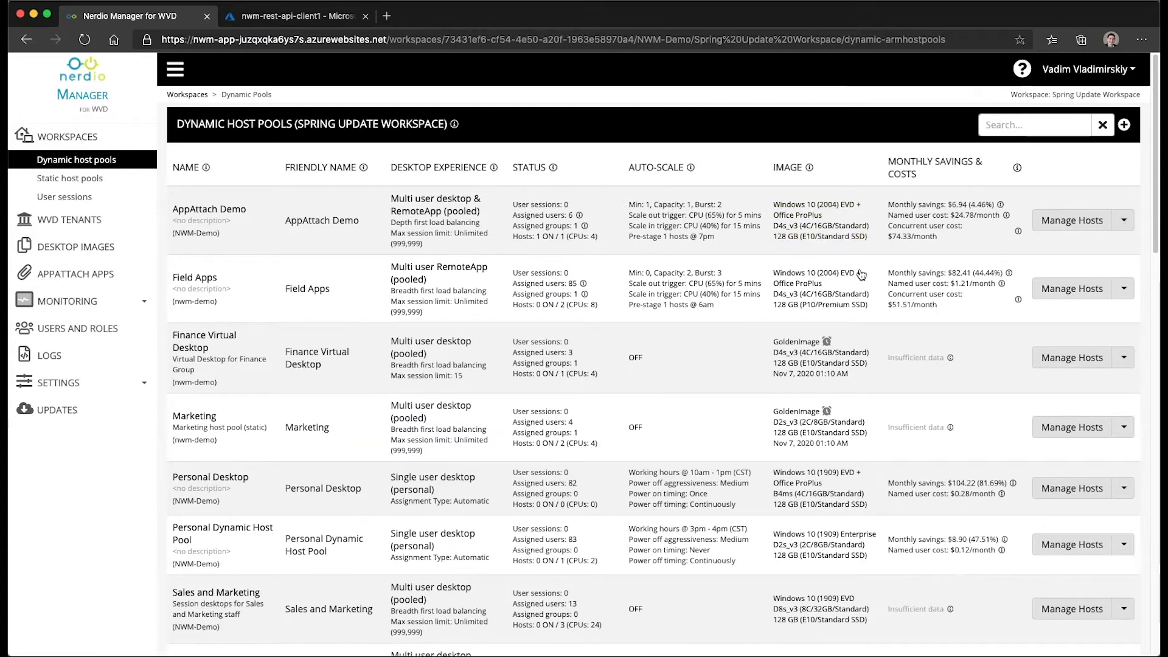
left_click(1123, 220)
mouse_move(1092, 247)
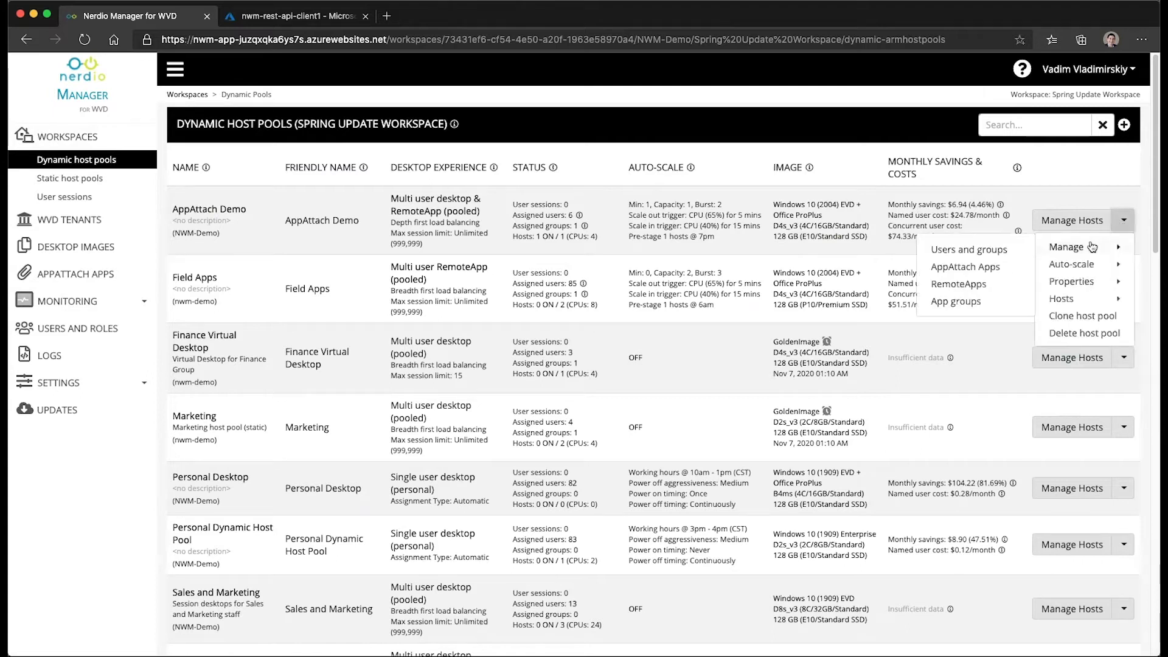
left_click(961, 302)
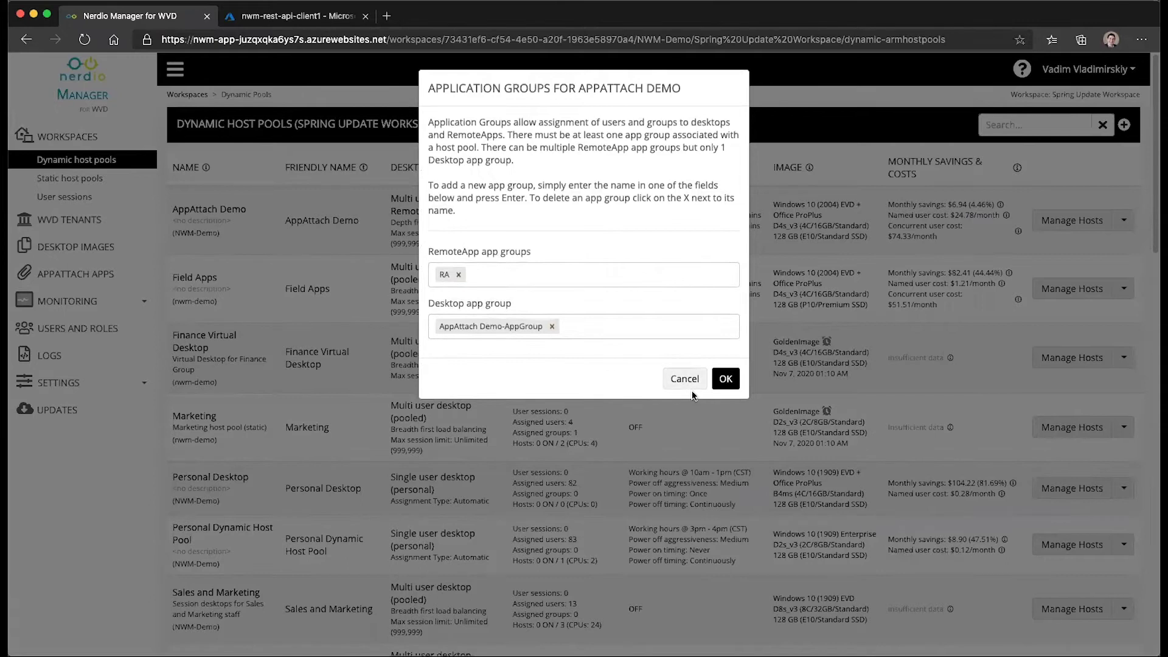
left_click(684, 380)
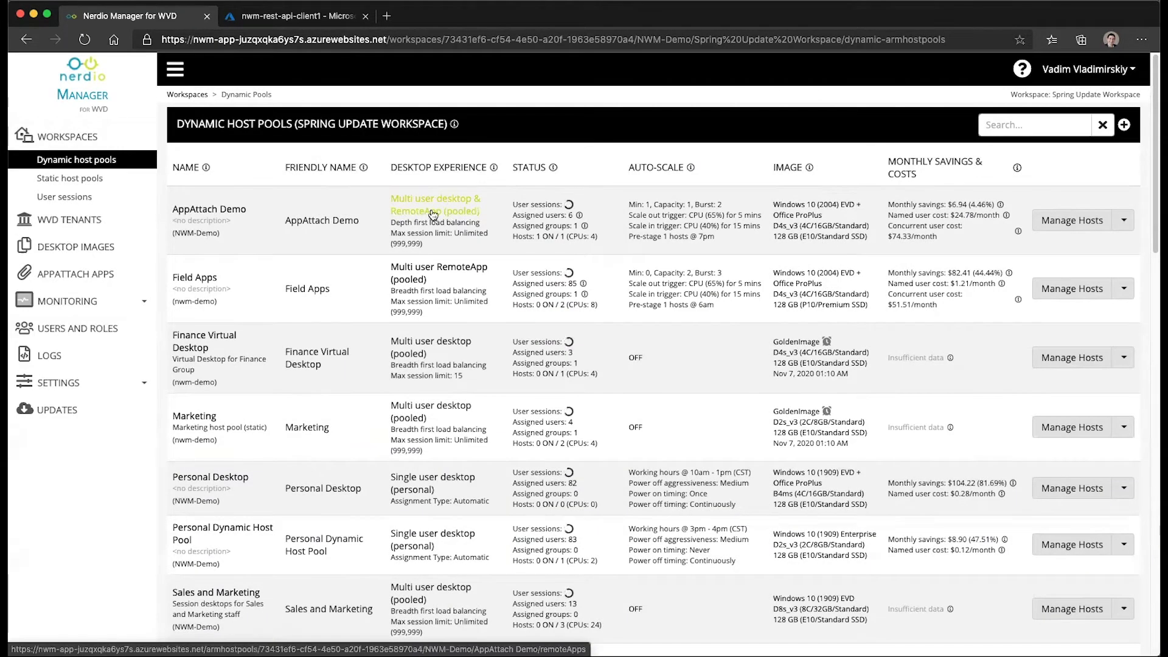
In AppAttach Demo's VM deployment options, enable session shadowing for non-admin users and PowerShell commands at the end of VM deployment, and save.
left_click(1125, 220)
mouse_move(1072, 281)
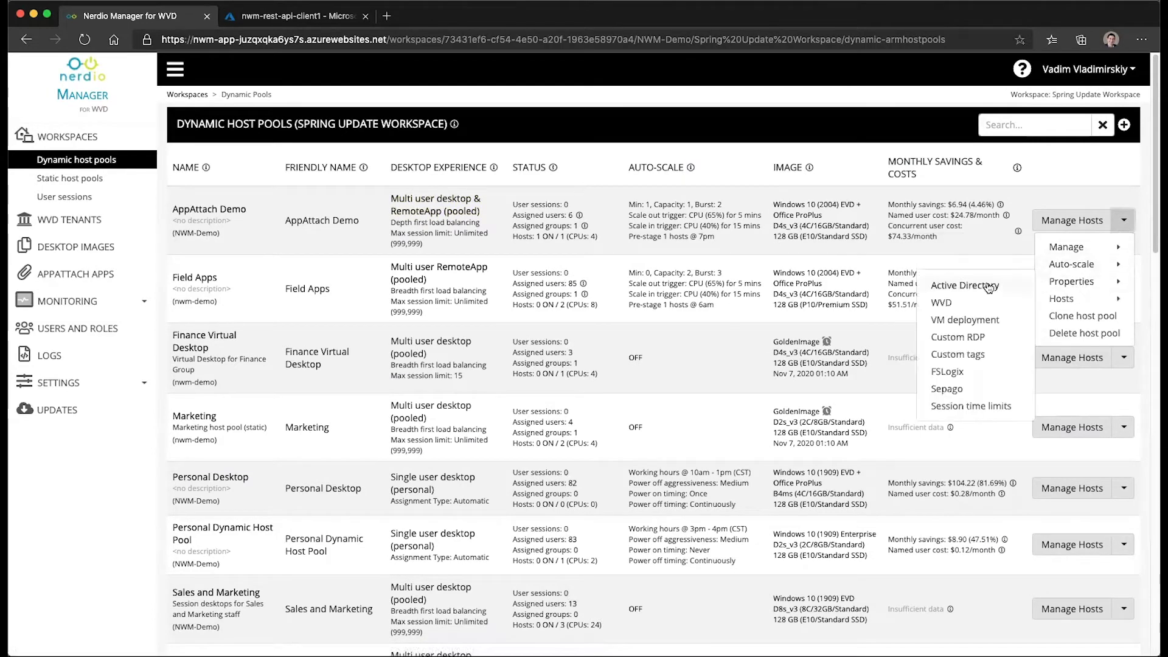
left_click(967, 317)
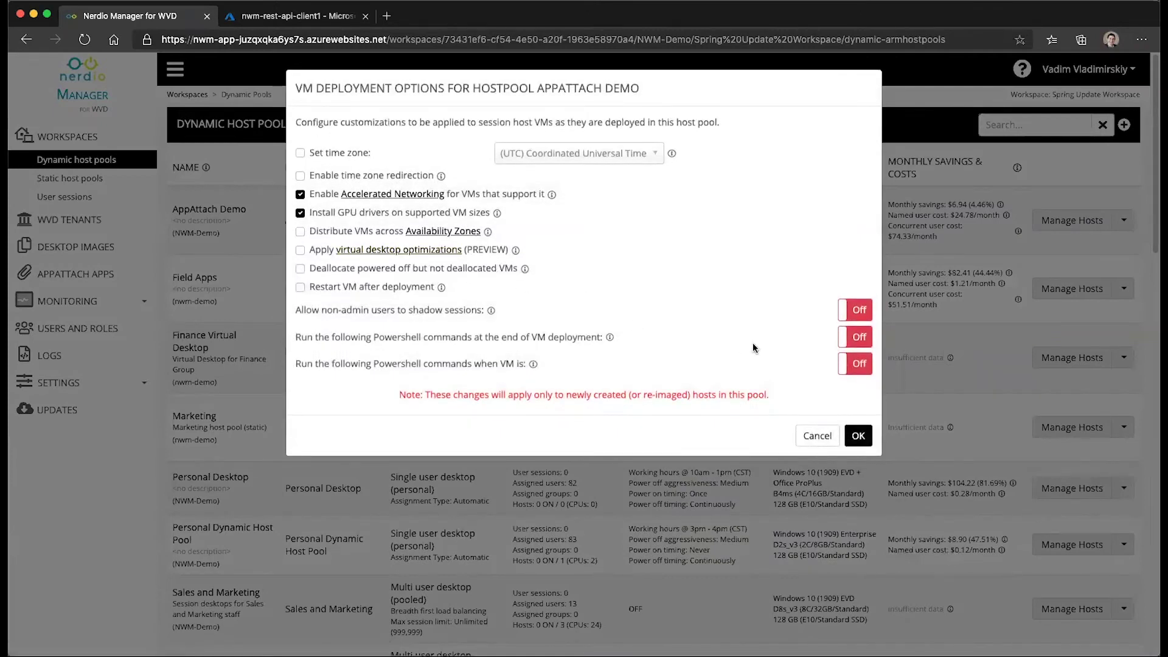
left_click(855, 310)
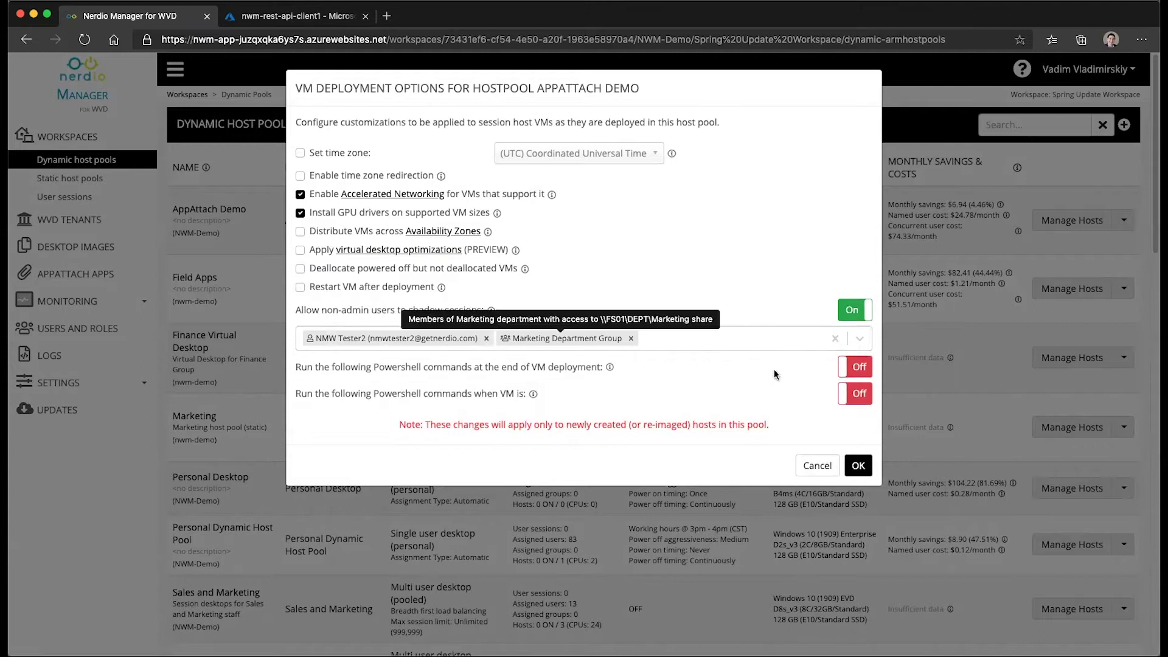
left_click(855, 366)
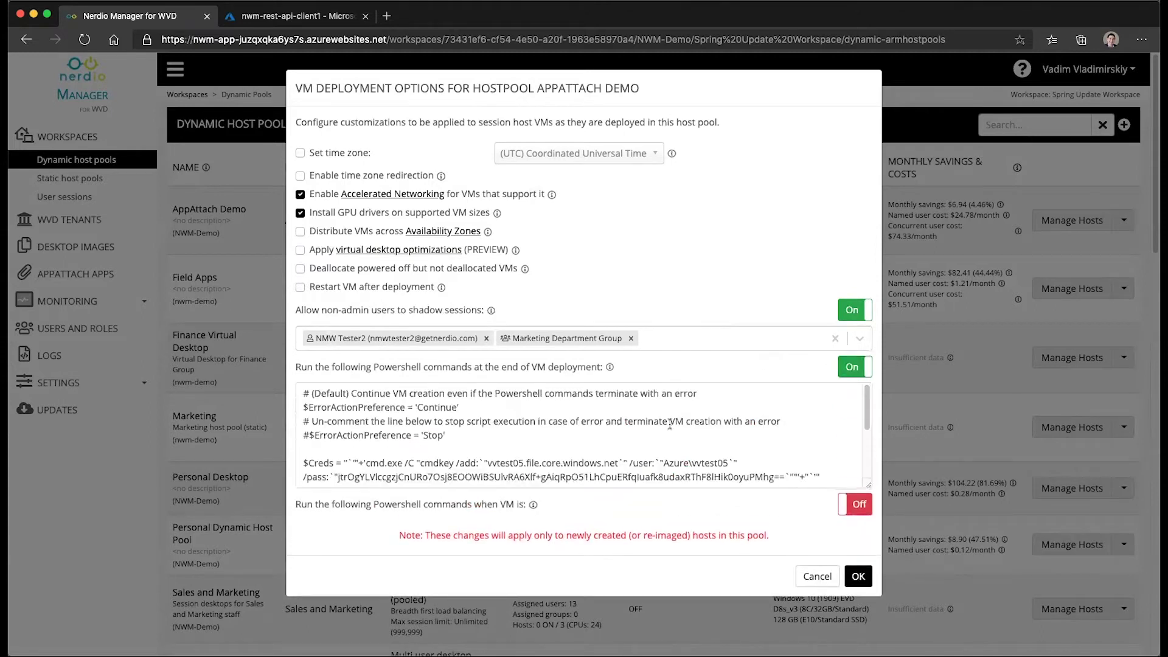
left_click(854, 575)
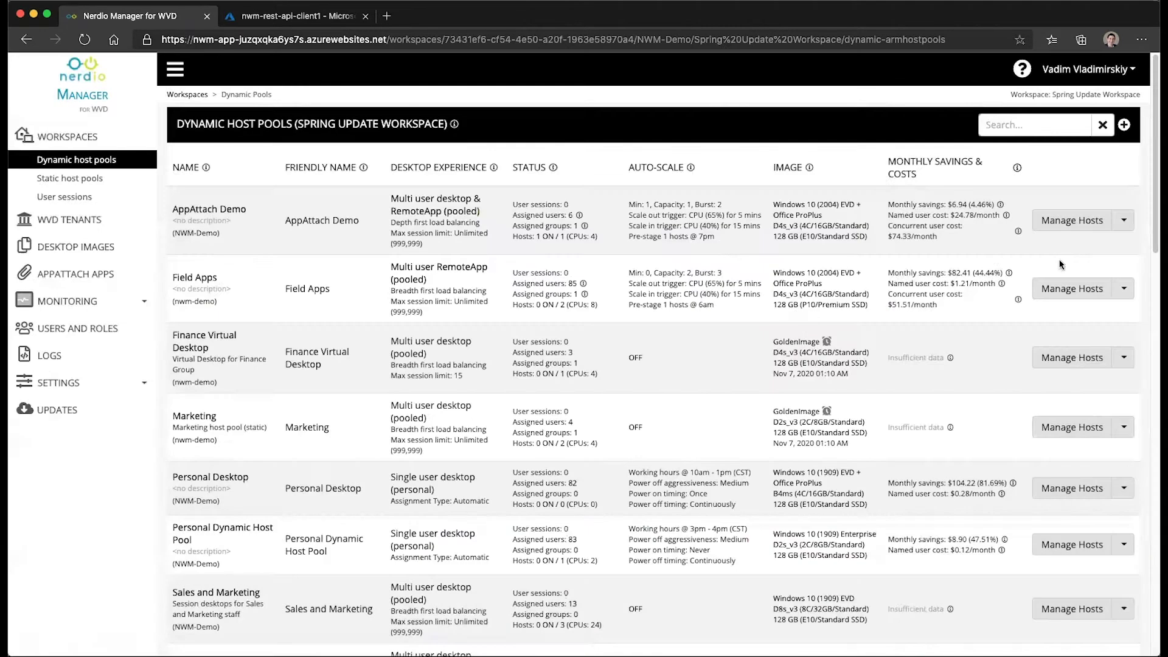
Start cloning the AppAttach Demo host pool into the Spring Update Workspace under the name Clone of AppAttach Demo.
left_click(1124, 220)
mouse_move(1103, 283)
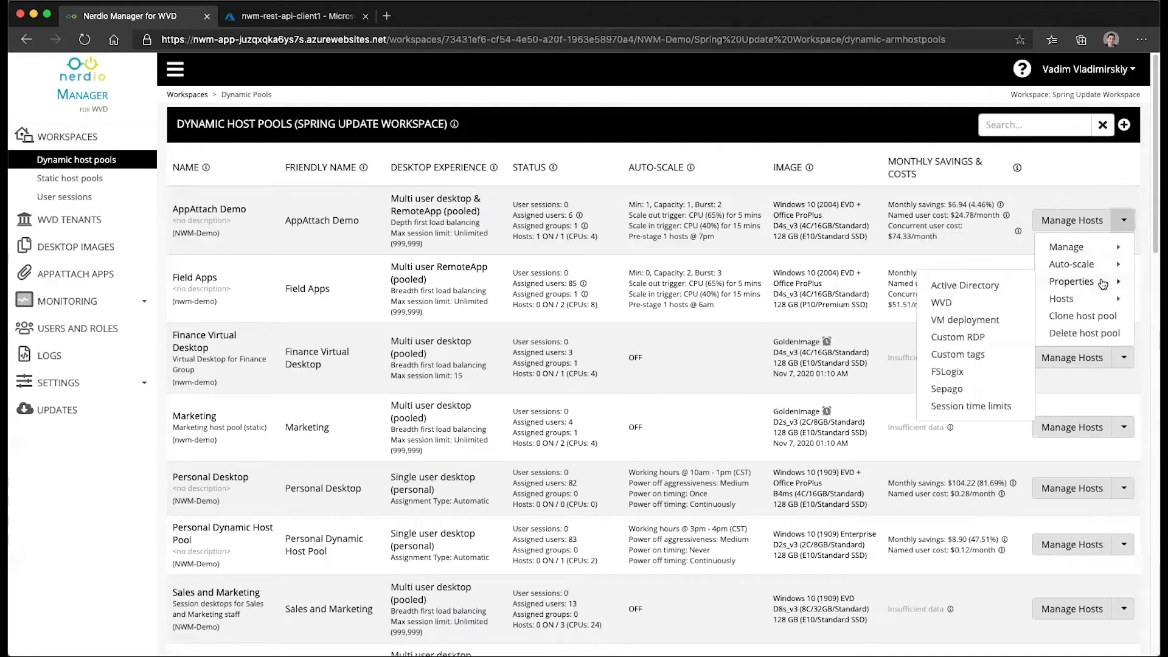
mouse_move(1096, 245)
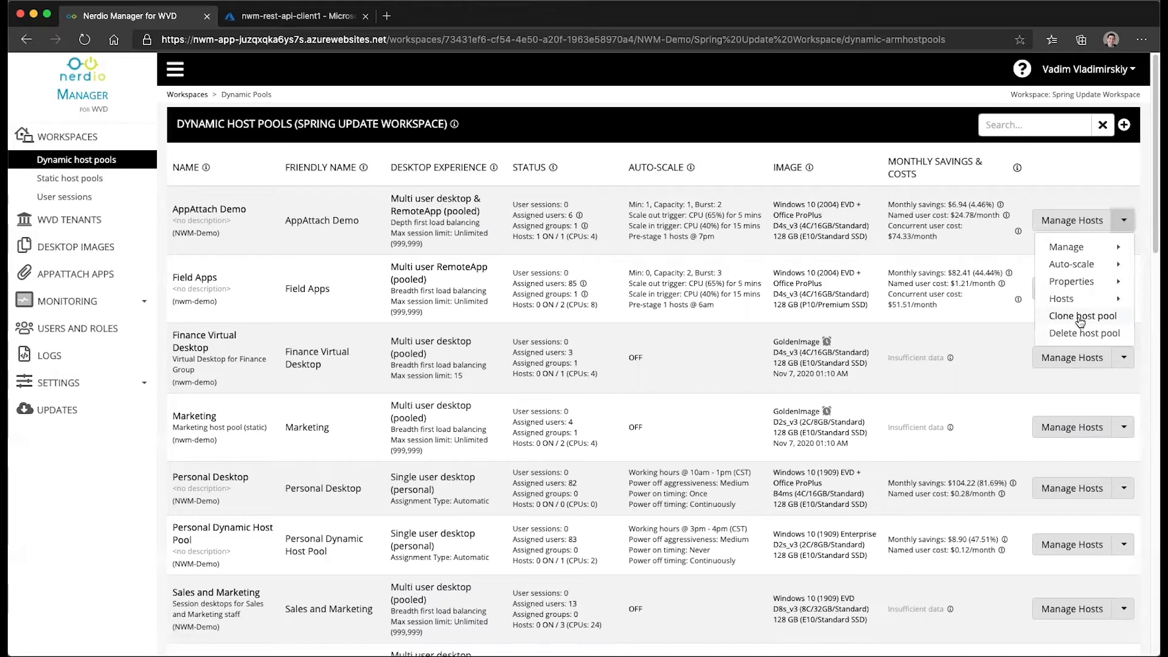
left_click(1080, 317)
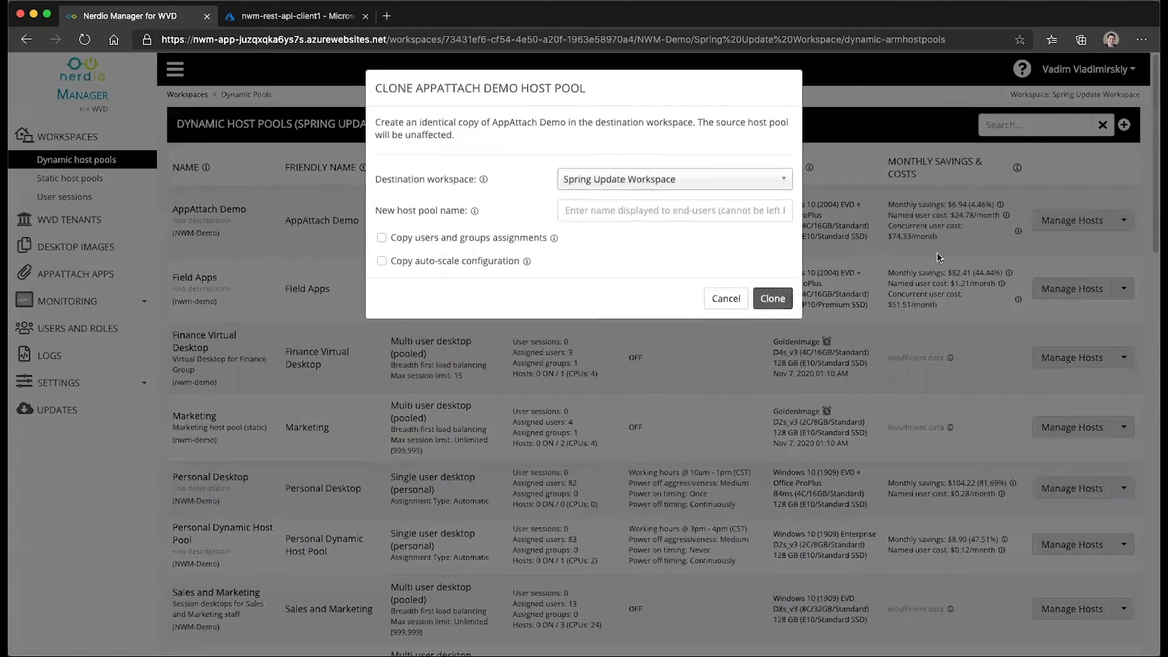
left_click(592, 180)
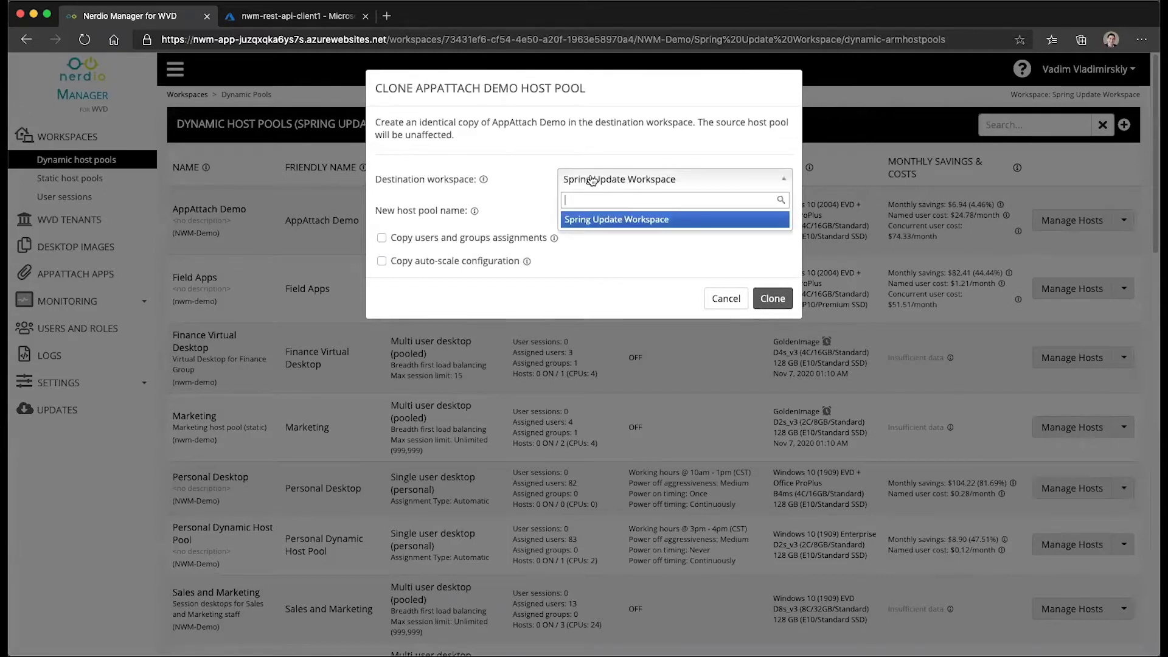
left_click(592, 180)
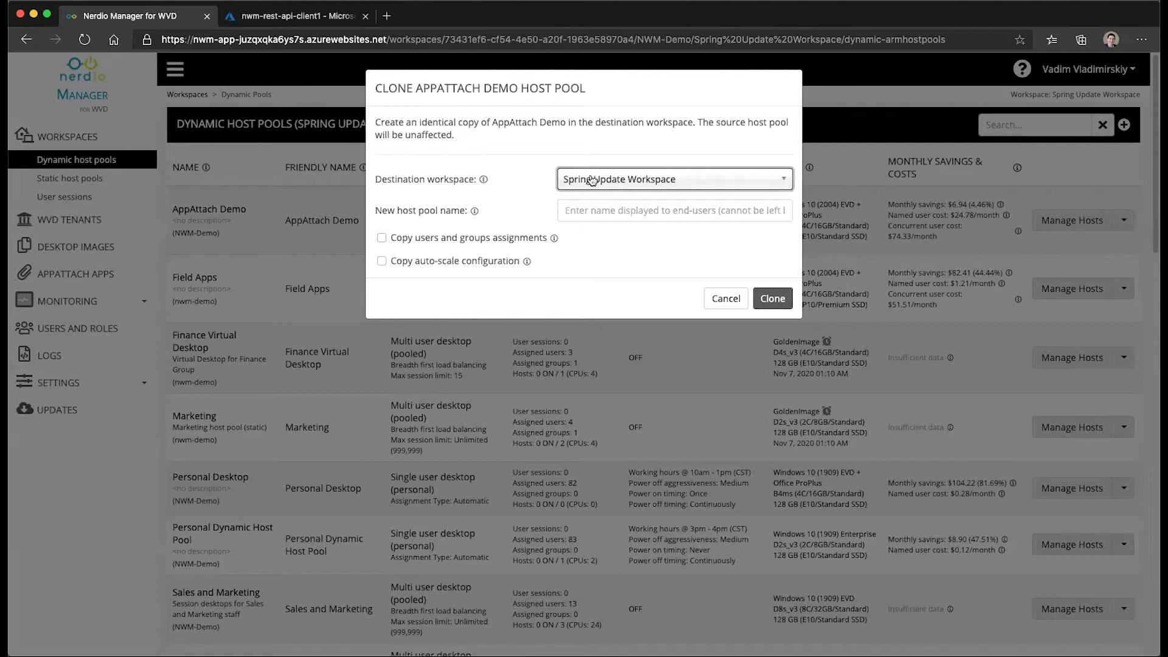
left_click(604, 210)
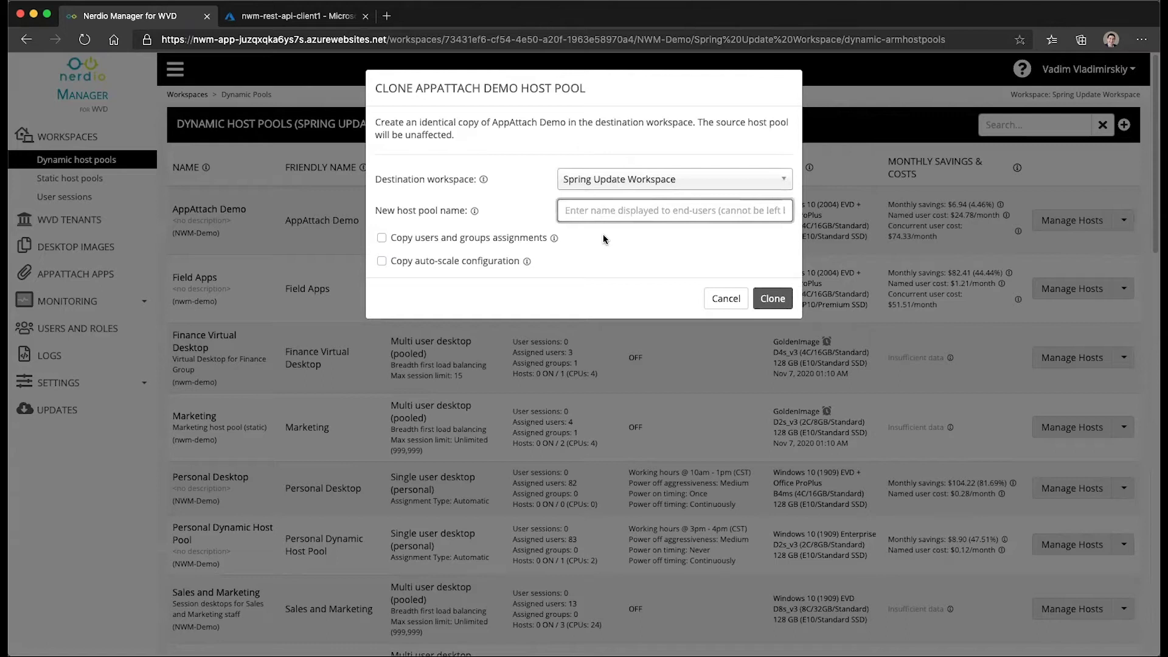
type("Clo")
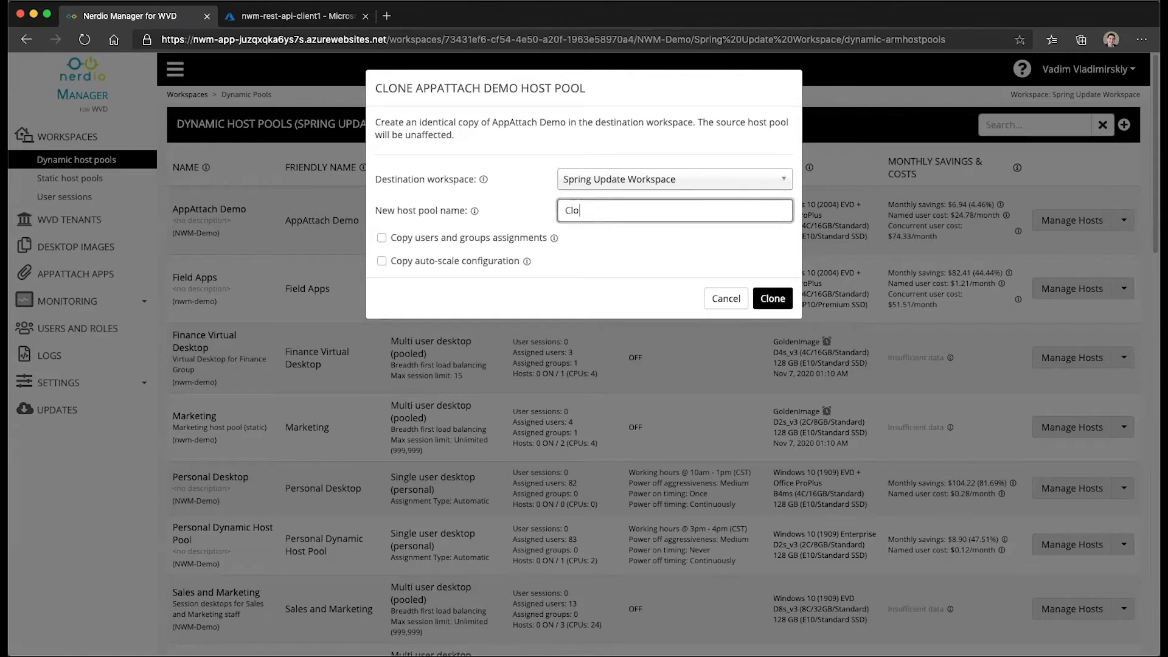
type("ne of AppAttach Demo")
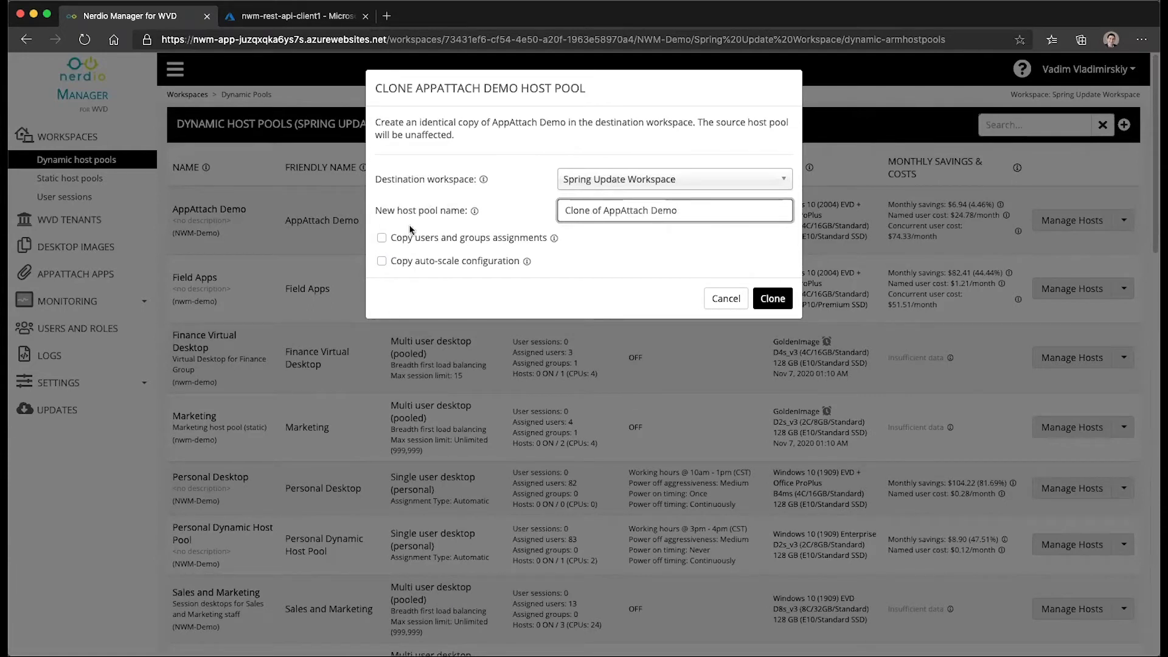
Include users and groups assignments and the auto-scale configuration with host name prefix ATTACH02, and create the clone.
left_click(382, 240)
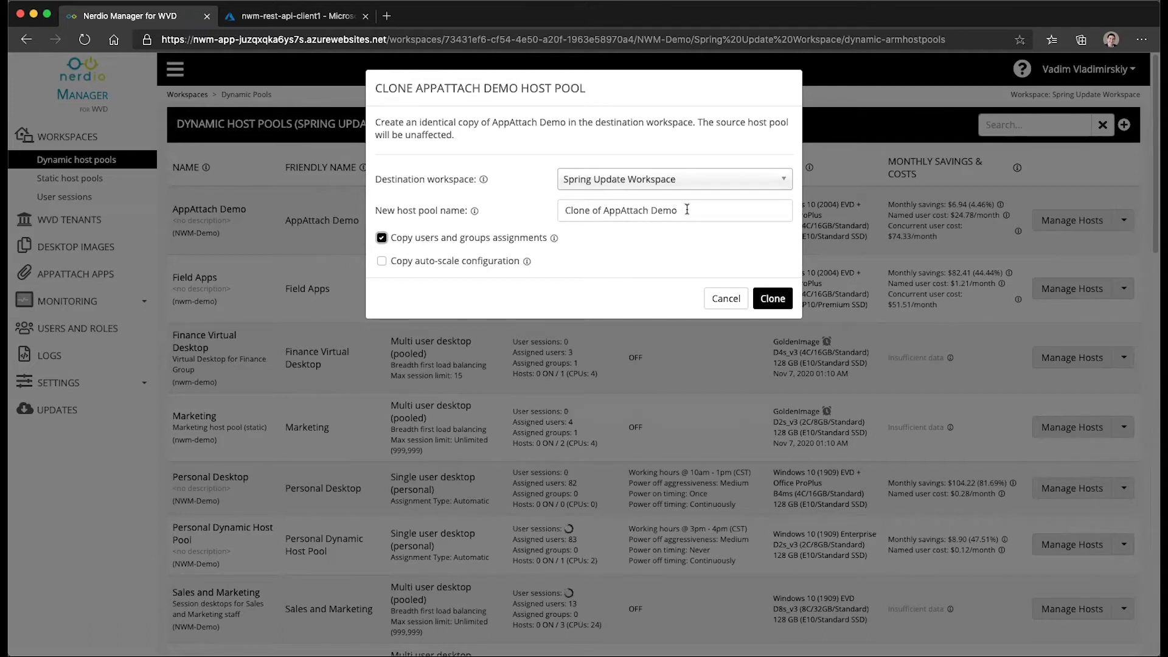
left_click(382, 262)
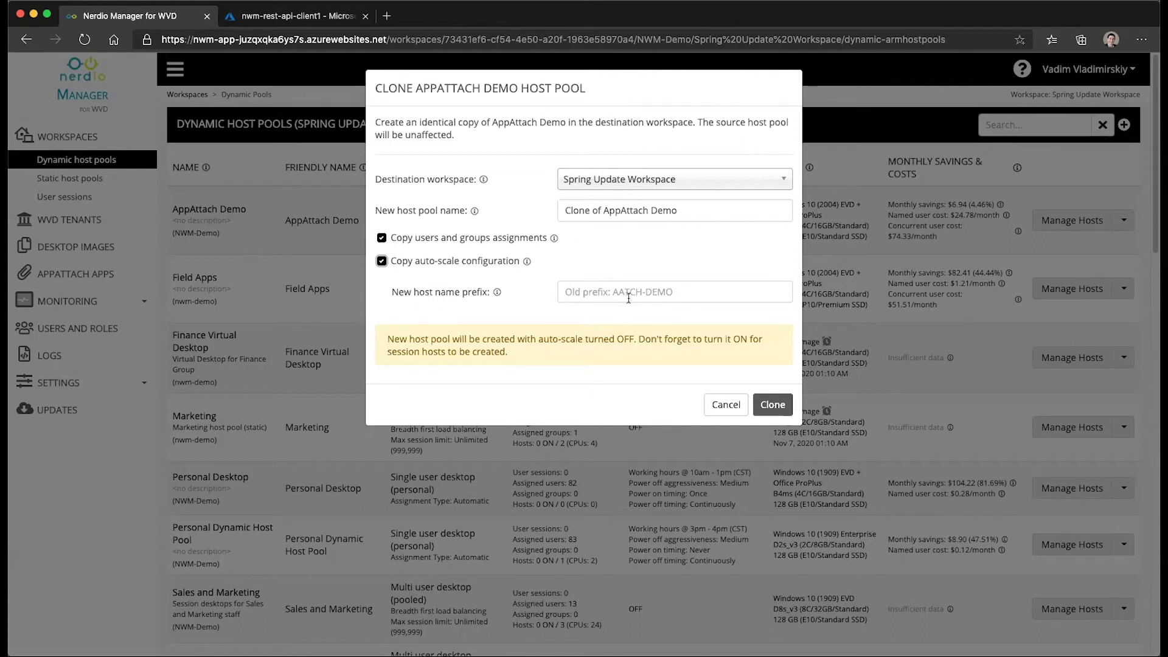
left_click(661, 294)
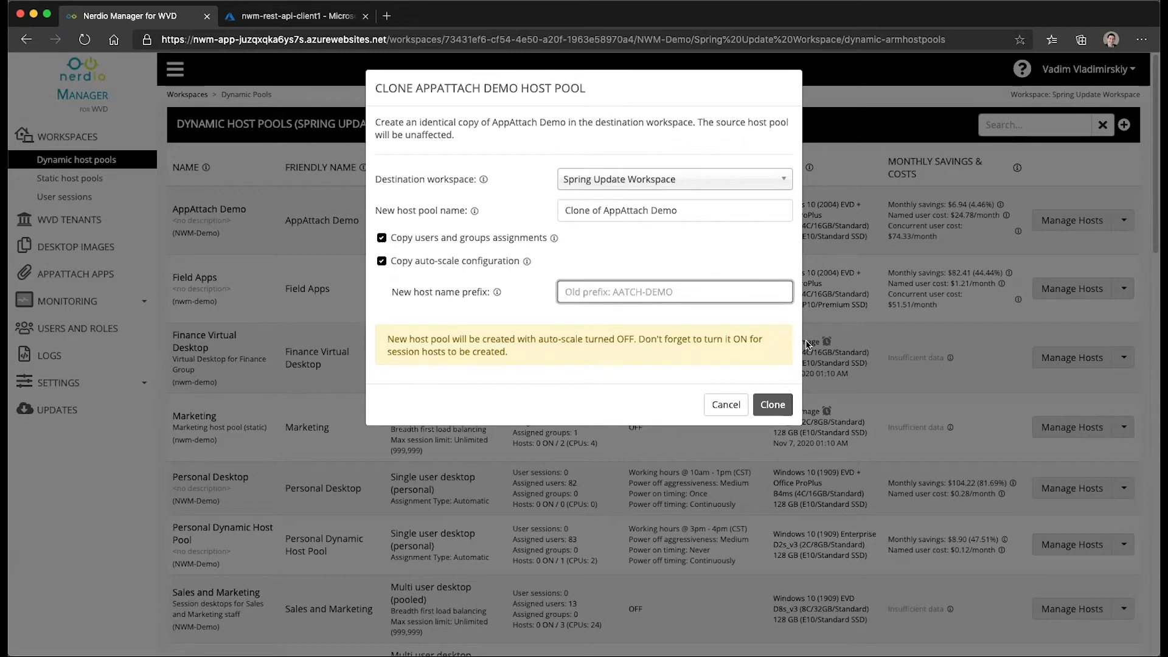
type("ATTACH02")
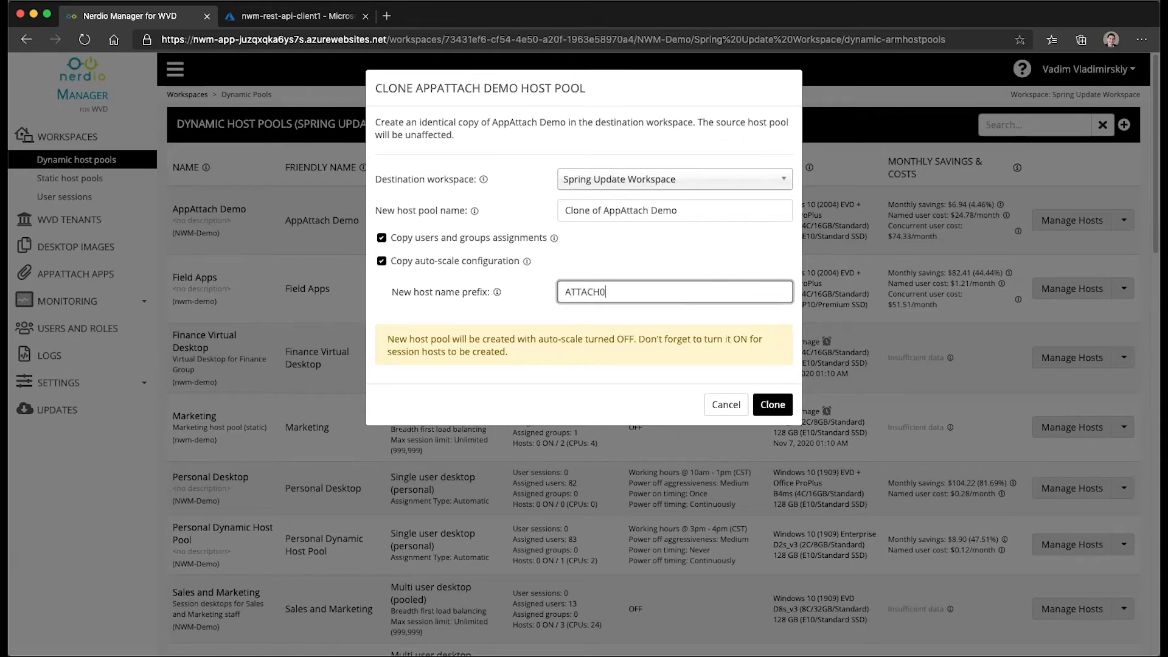
left_click(786, 406)
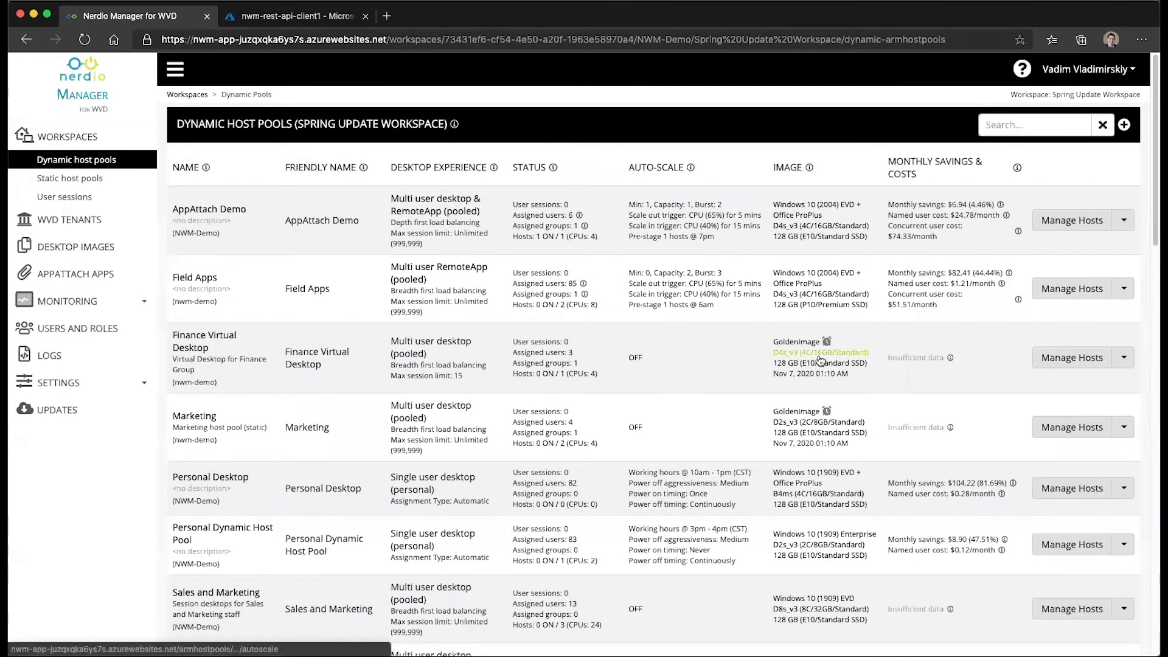
Find the Clone of AppAttach Demo host pool and check its VM deployment options without changing them.
scroll(706, 369, "down", 2)
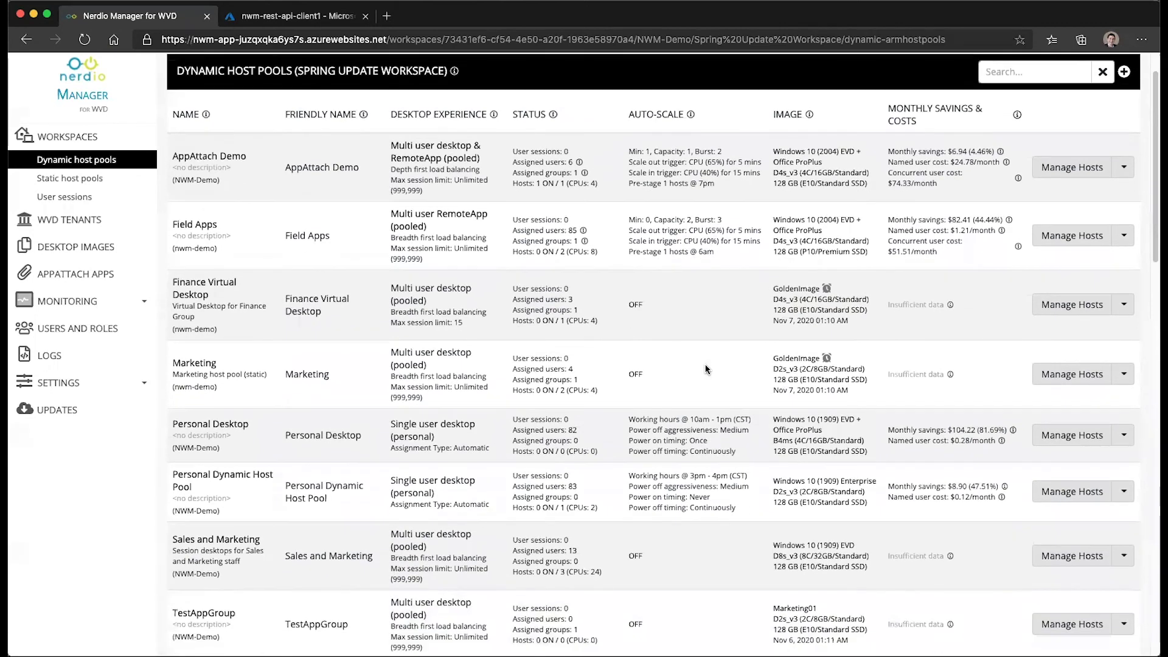
scroll(706, 370, "down", 4)
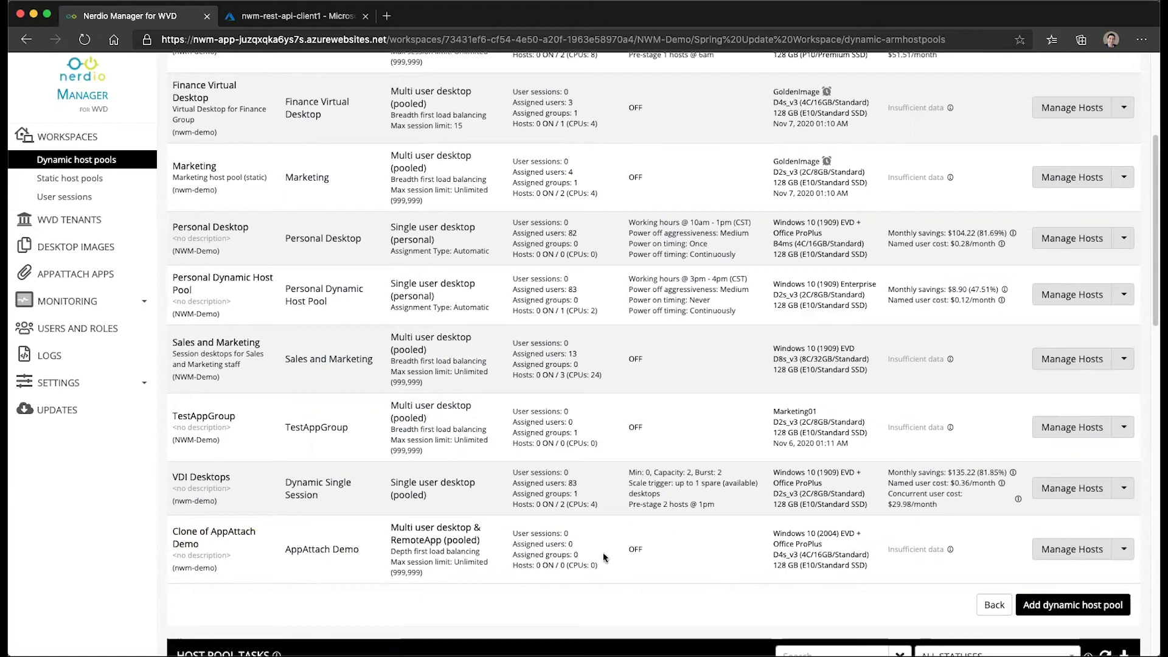
scroll(853, 583, "up", 4)
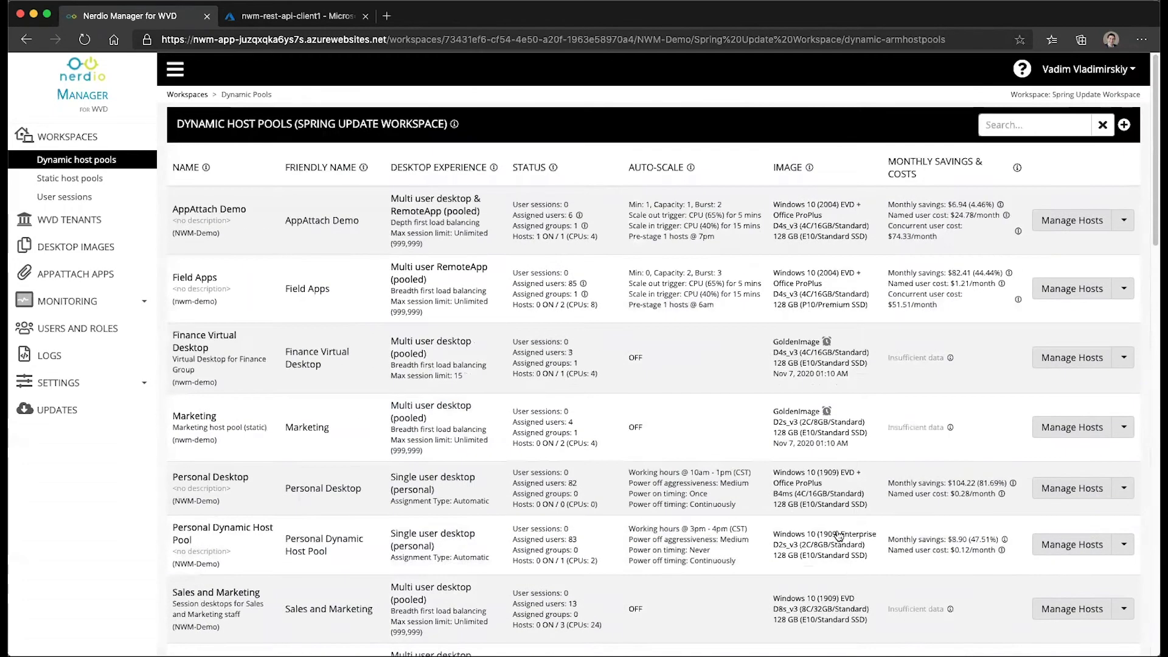
scroll(946, 328, "down", 4)
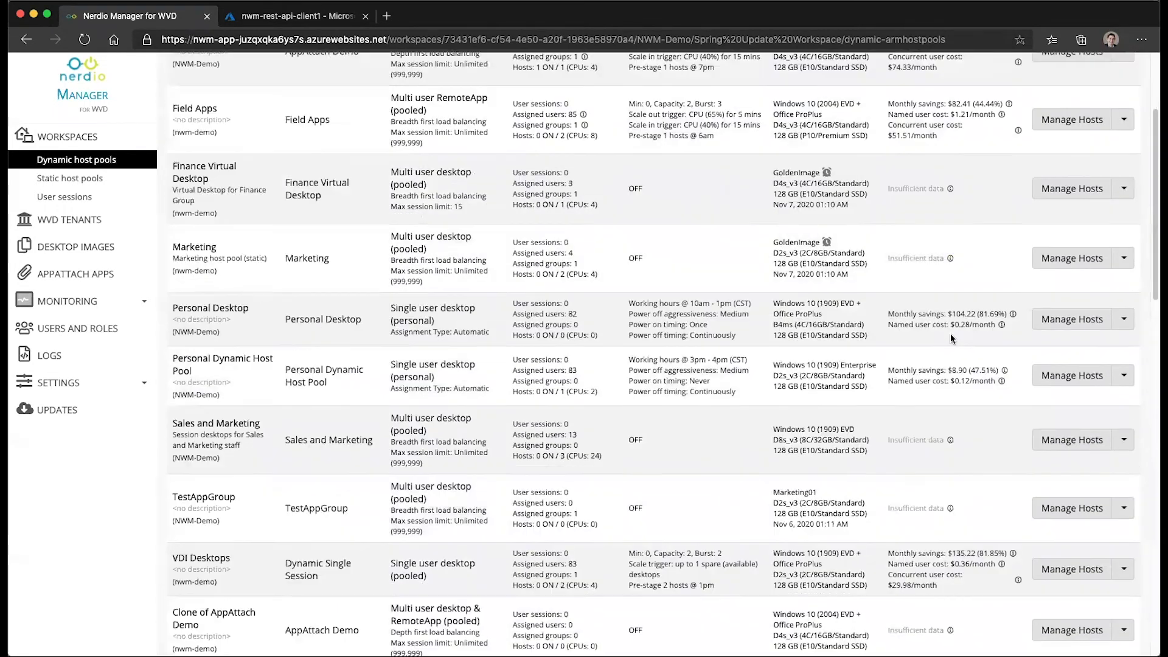
left_click(1124, 575)
mouse_move(1080, 498)
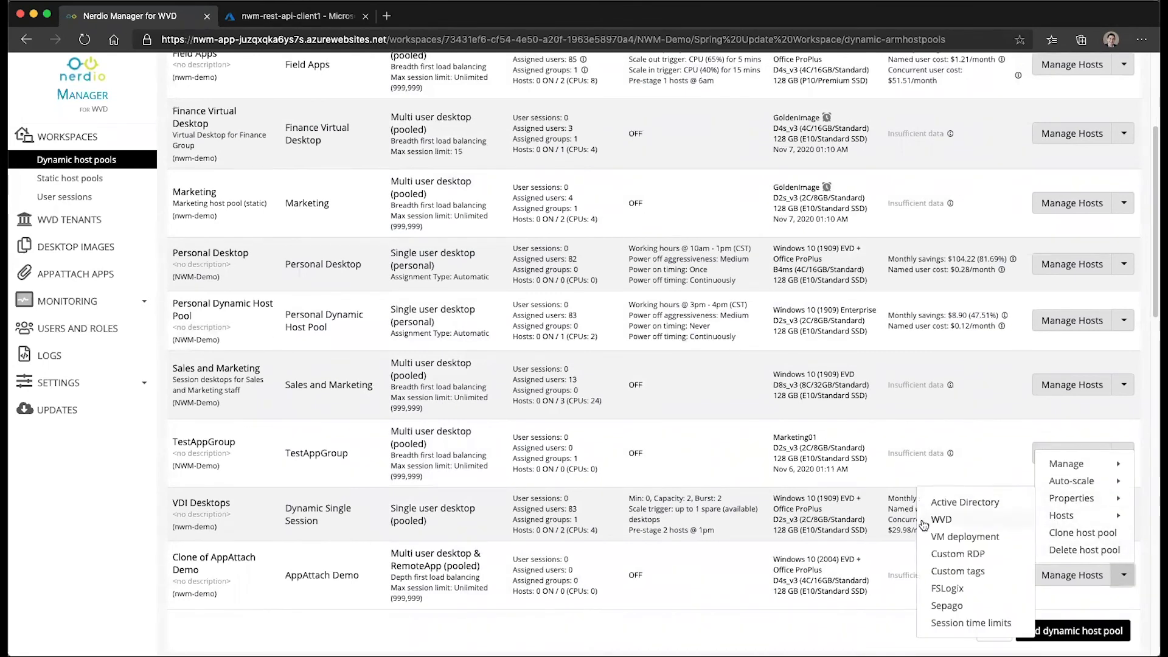
left_click(964, 537)
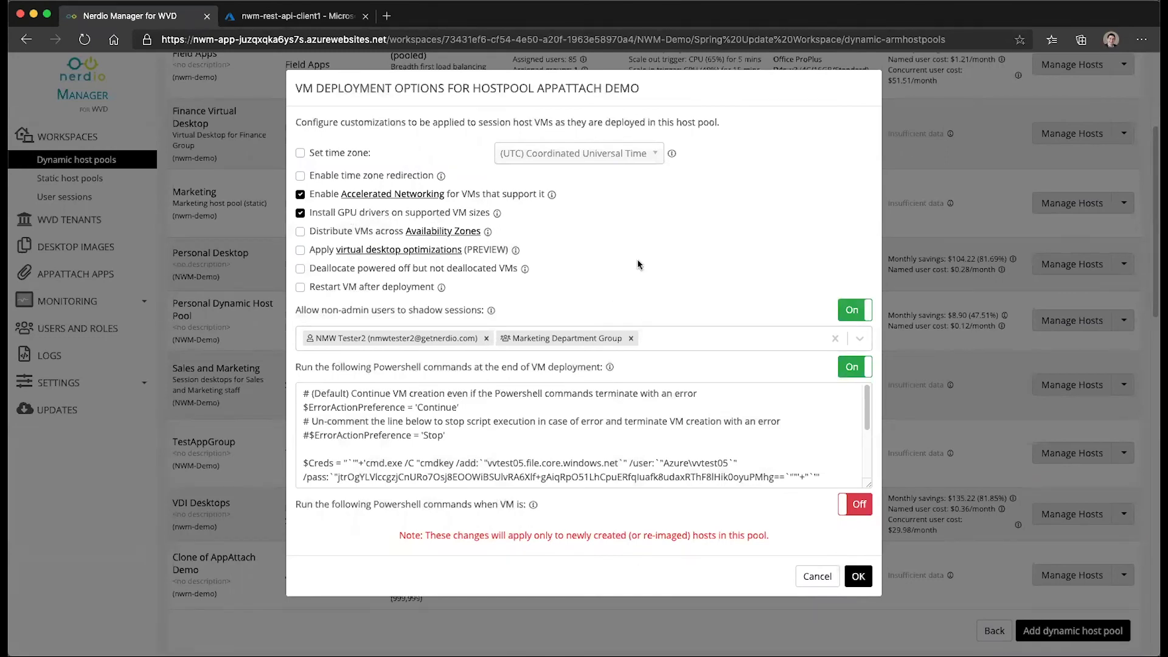
left_click(813, 572)
left_click(1129, 574)
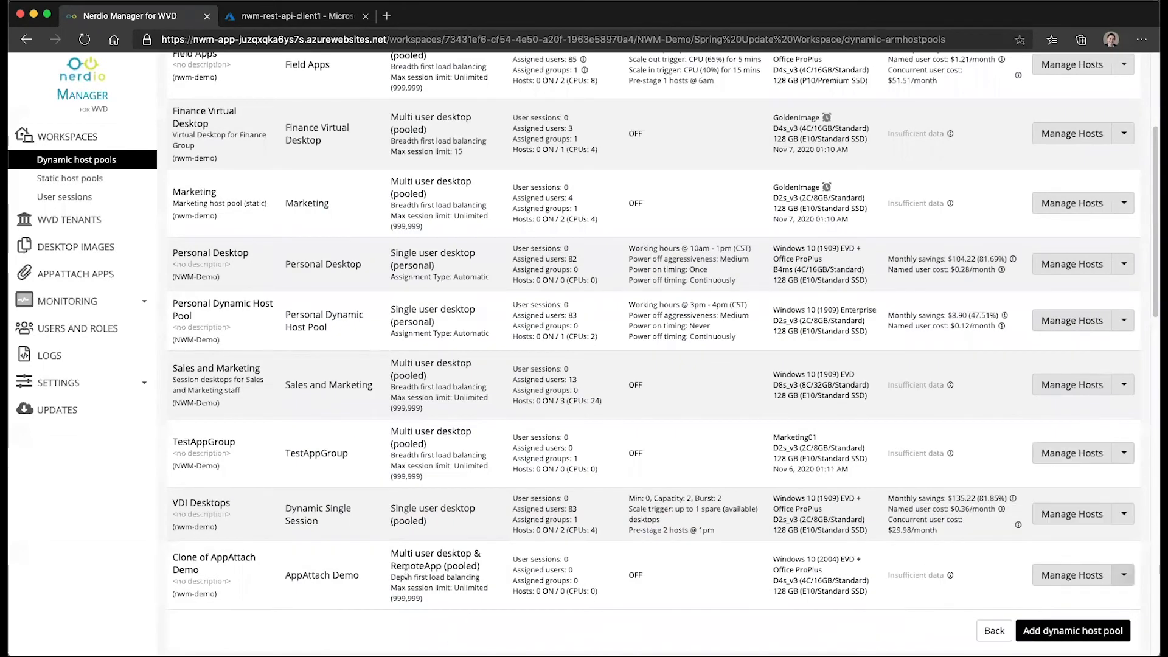
left_click(451, 638)
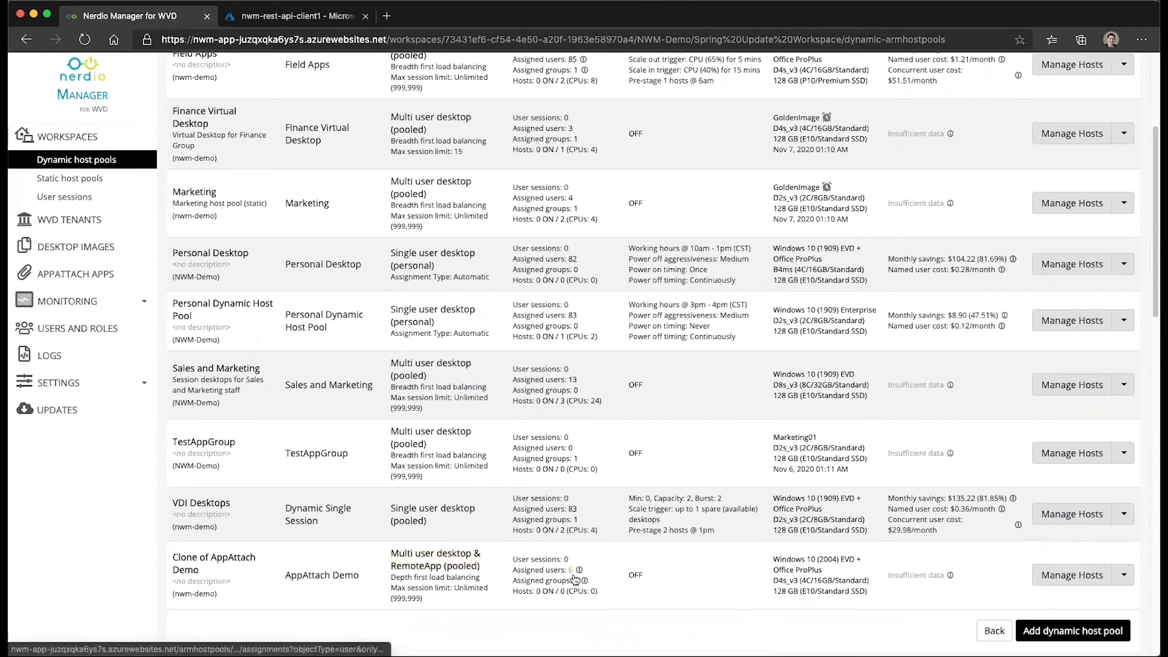
Compare the assigned users and groups of the original AppAttach Demo host pool with those of its clone.
scroll(668, 607, "up", 2)
scroll(668, 607, "up", 3)
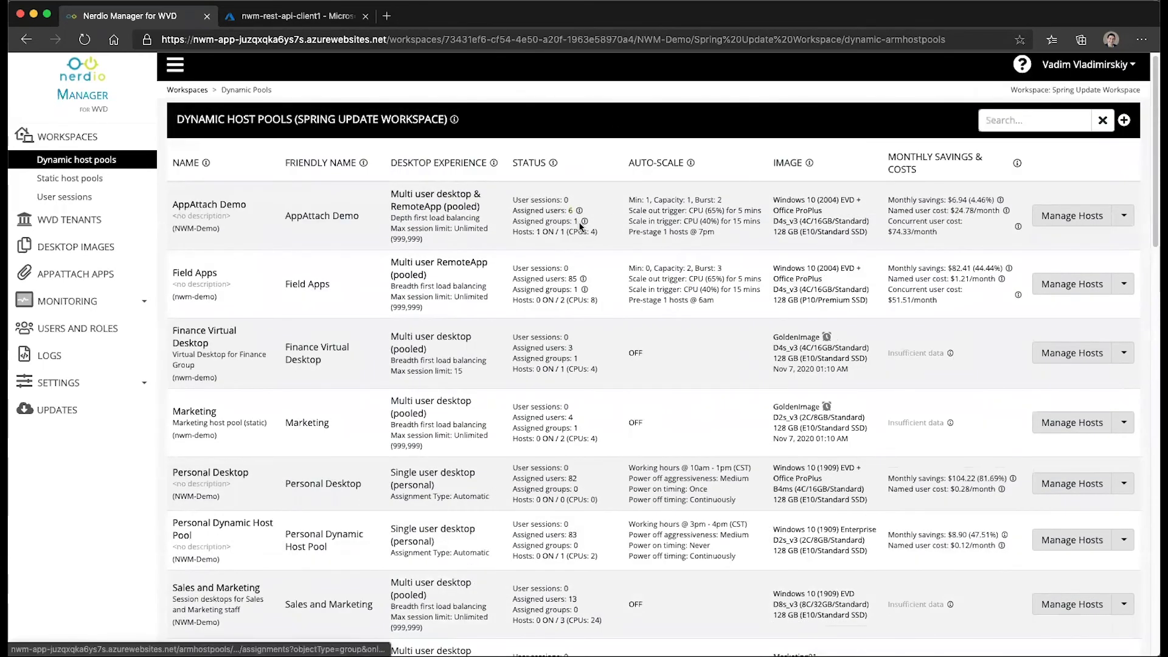
scroll(642, 357, "down", 5)
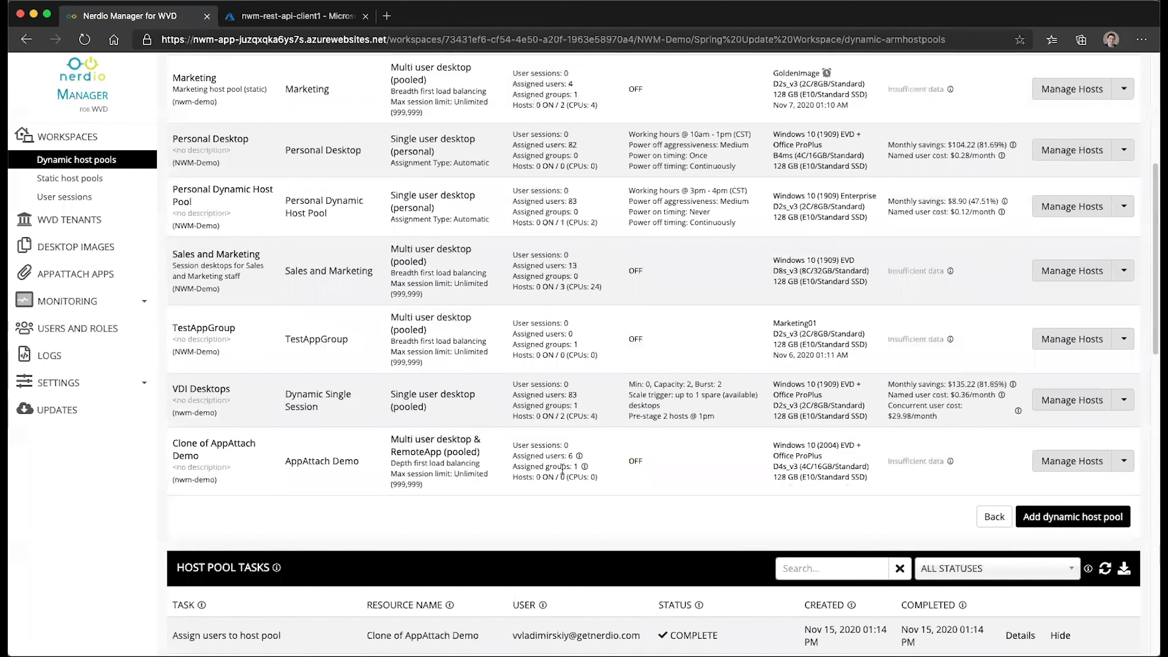
scroll(566, 469, "down", 1)
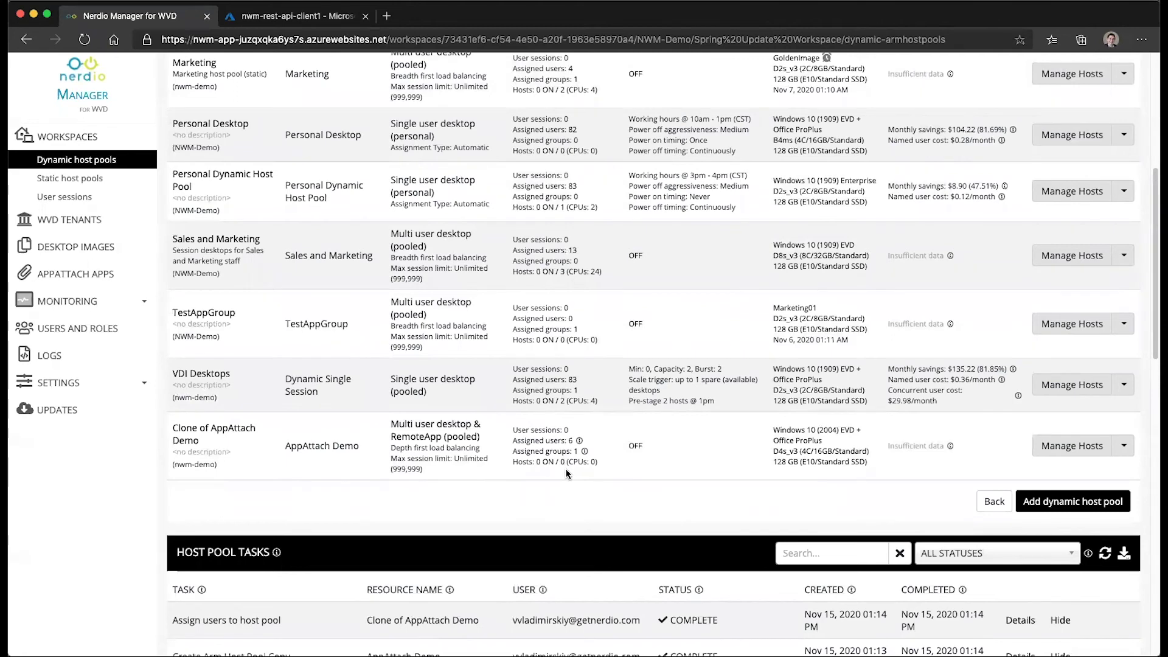
Switch on auto-scale for Clone of AppAttach Demo to review its copied configuration, and leave without saving.
left_click(1132, 447)
mouse_move(1071, 490)
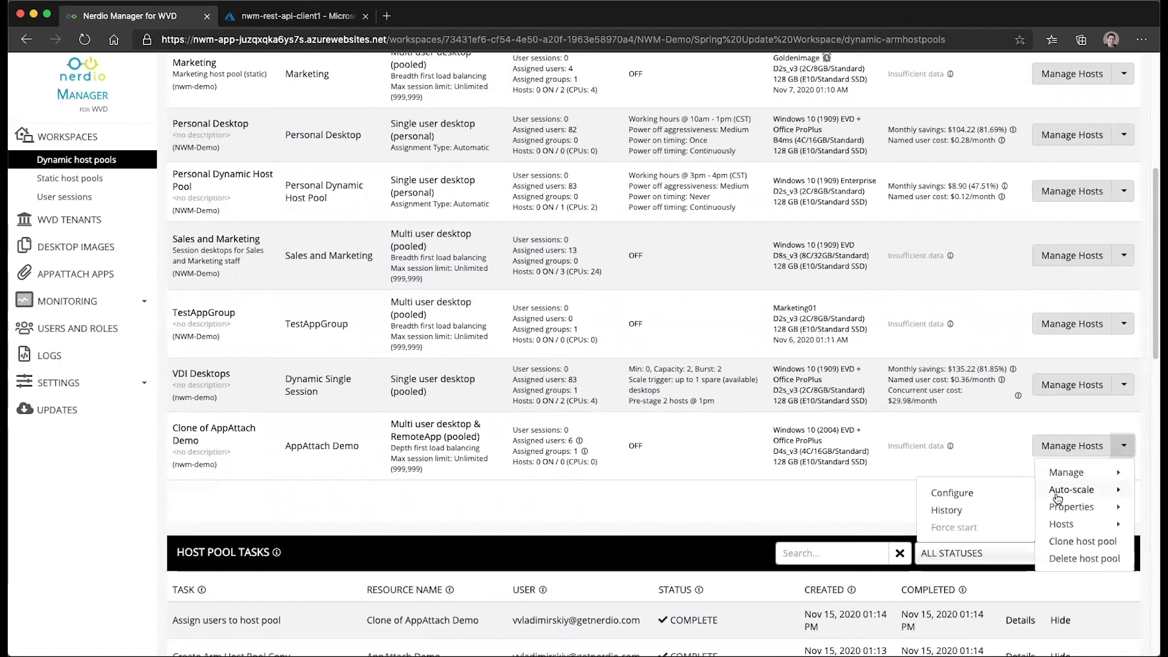
left_click(952, 493)
left_click(1089, 164)
scroll(1093, 388, "down", 12)
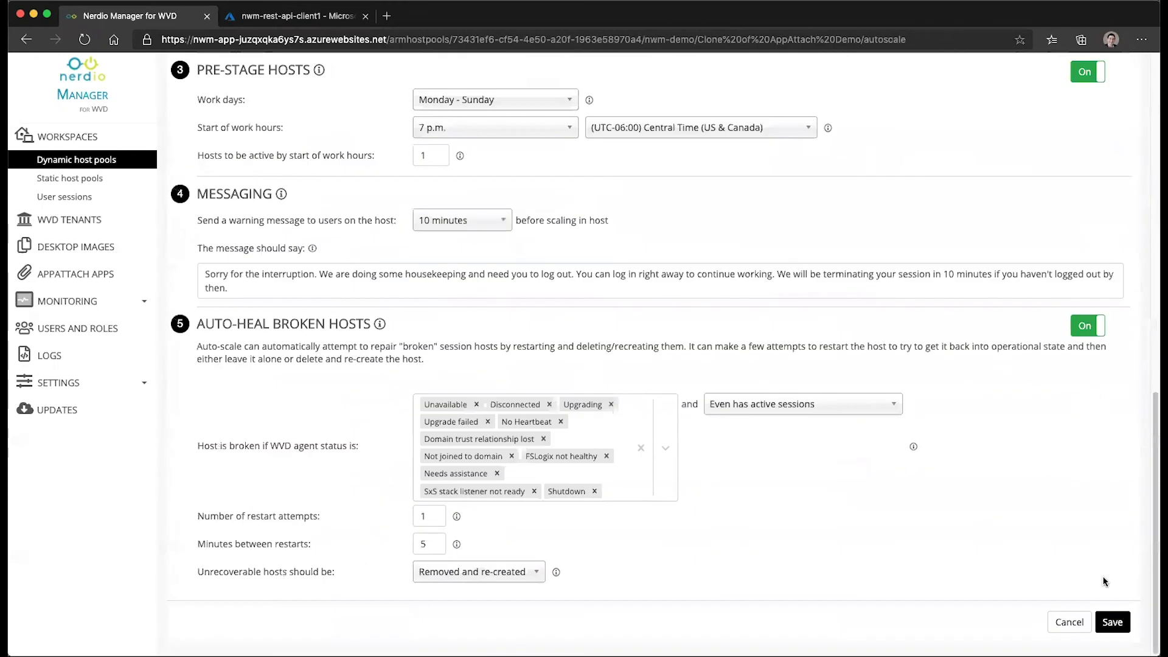
left_click(1070, 622)
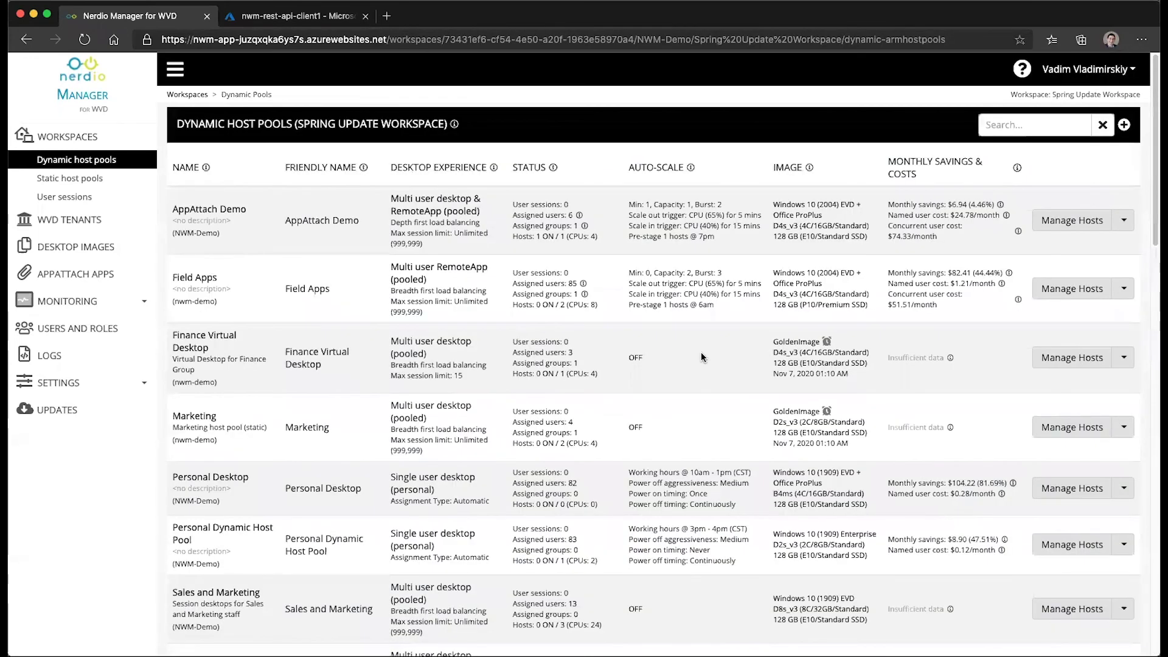